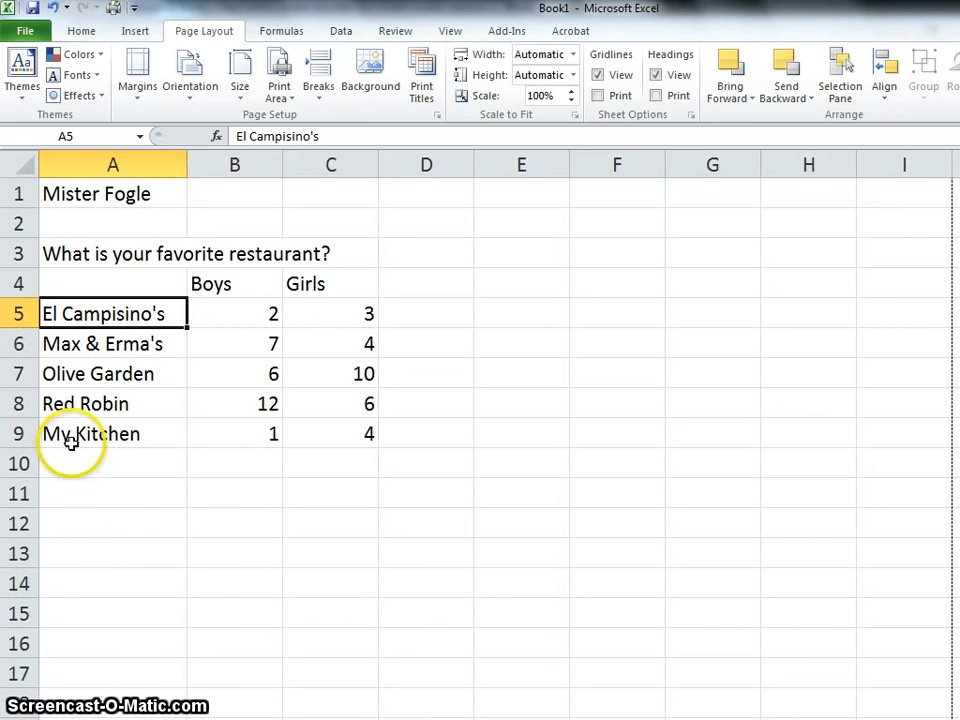
left_click(235, 306)
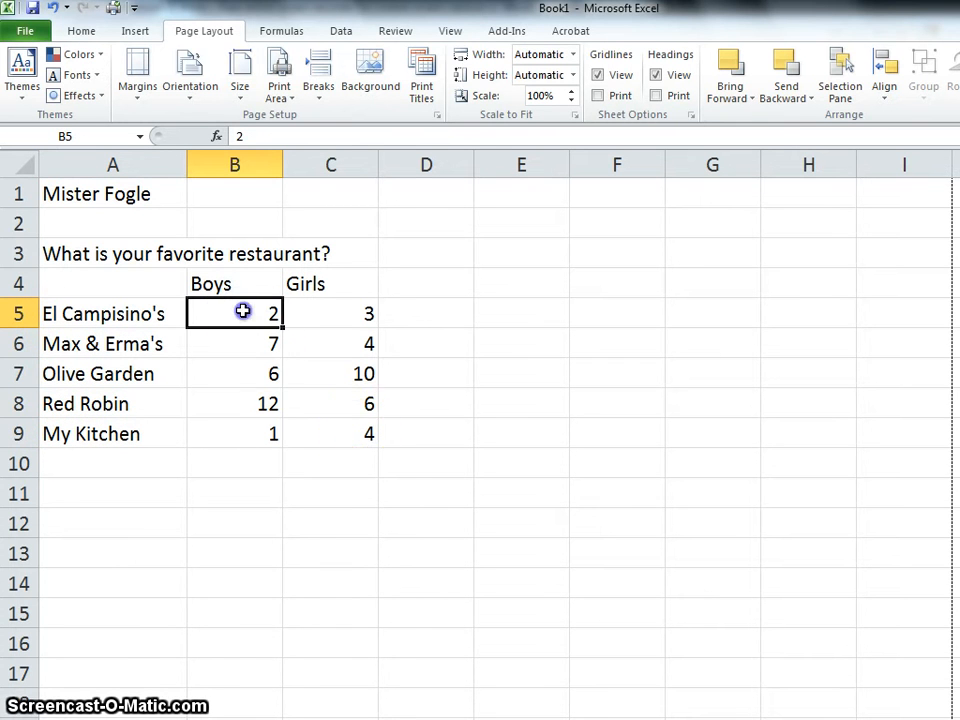
left_click_drag(214, 311, 360, 447)
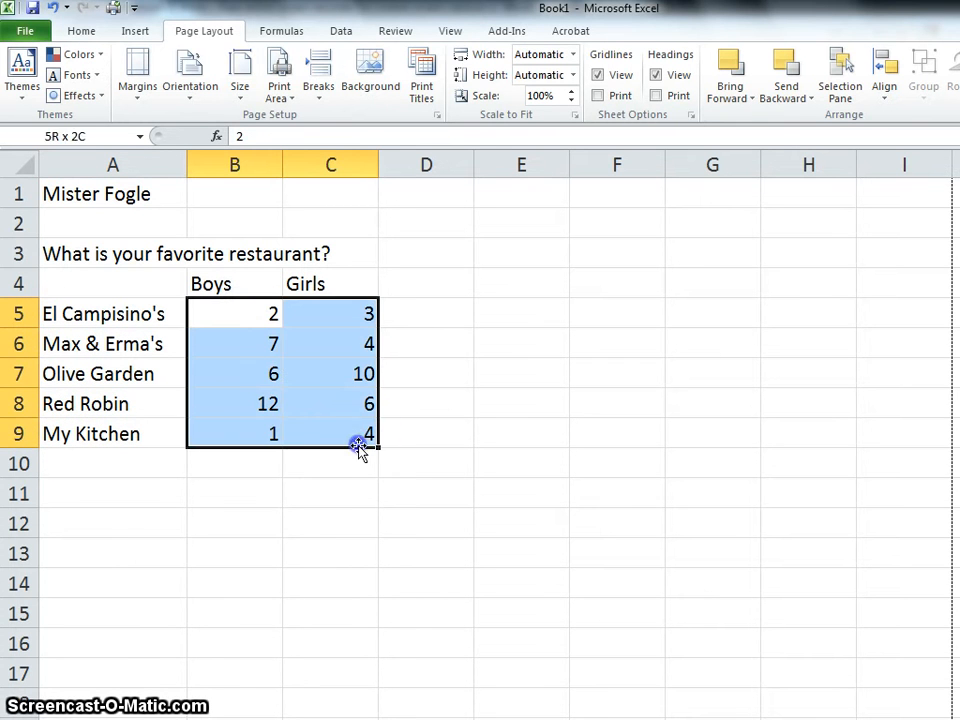
left_click(240, 436)
left_click(113, 312)
left_click(129, 466)
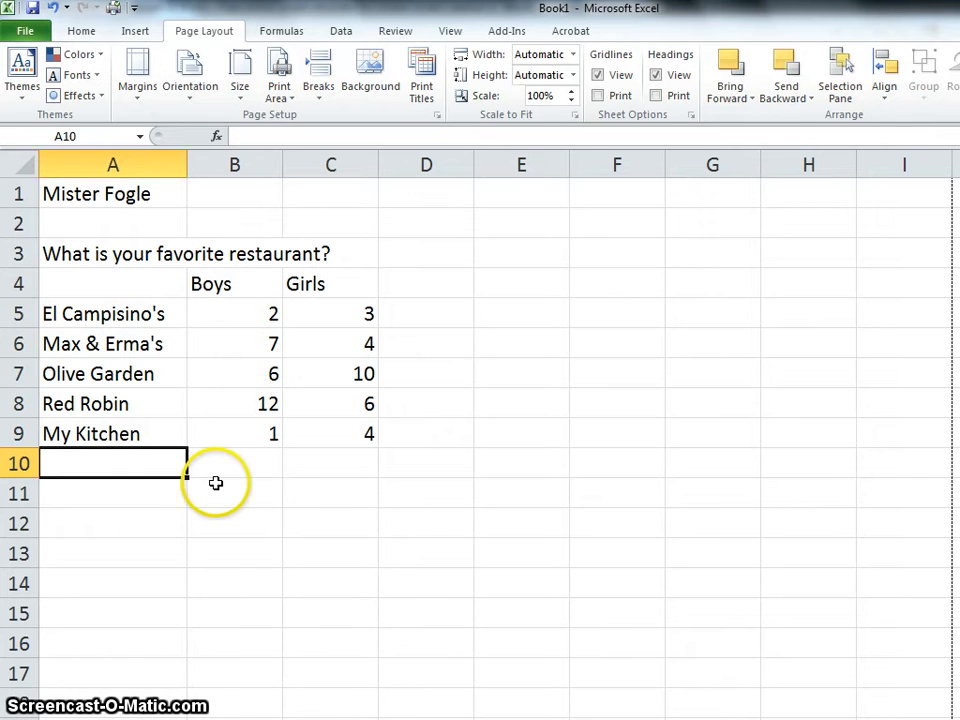
Insert a 2-D clustered column chart from the restaurant survey data in A4:C9, including the Boys and Girls headings.
left_click(104, 282)
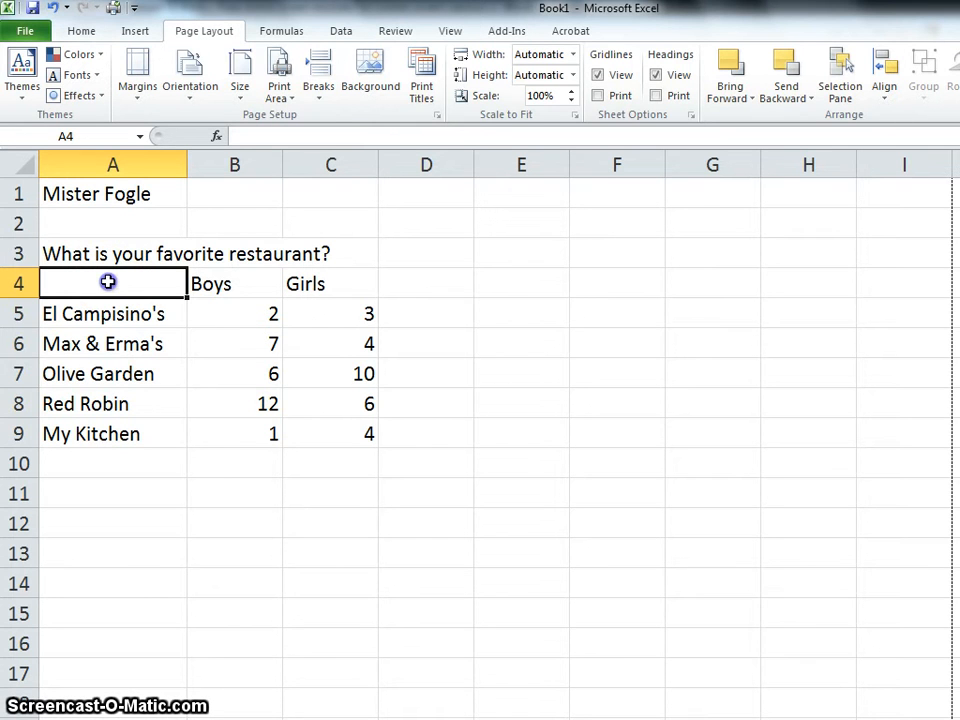
left_click_drag(108, 282, 319, 429)
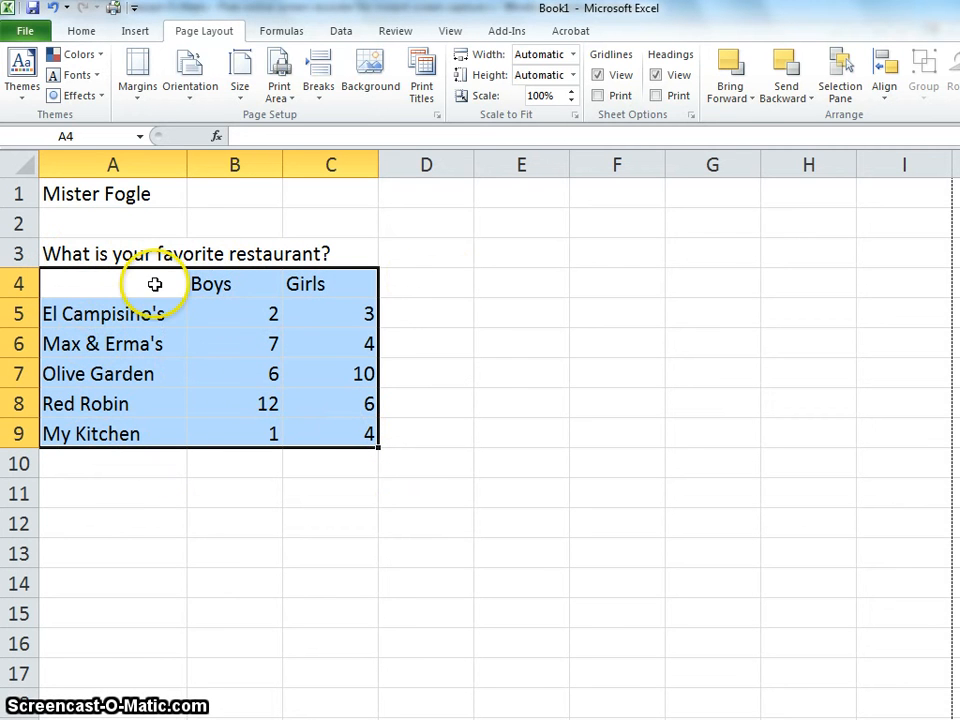
left_click(138, 32)
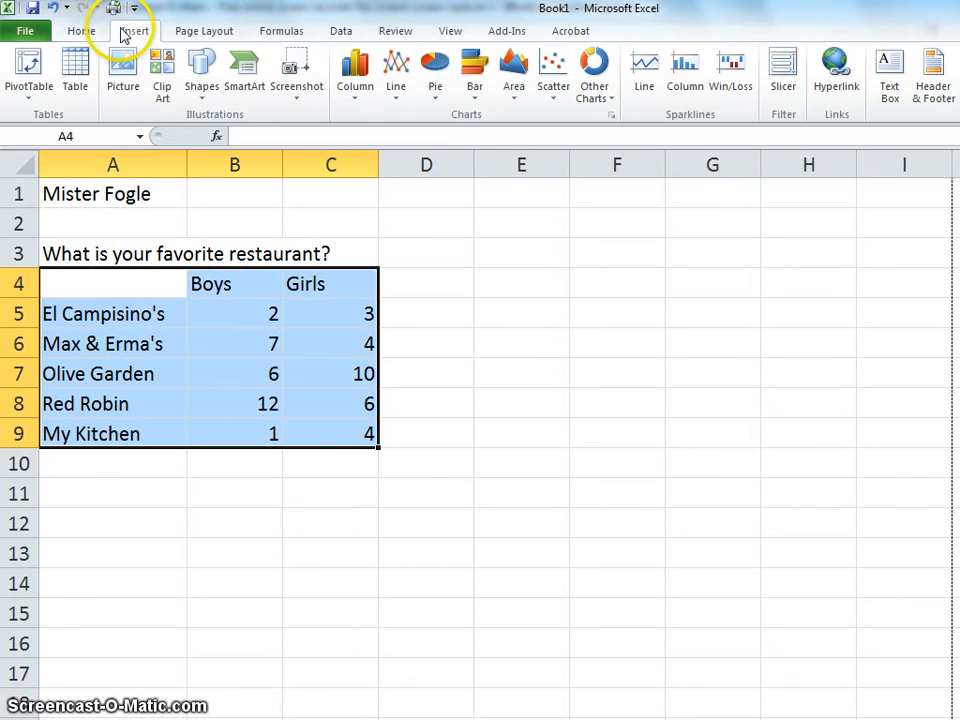
left_click(353, 69)
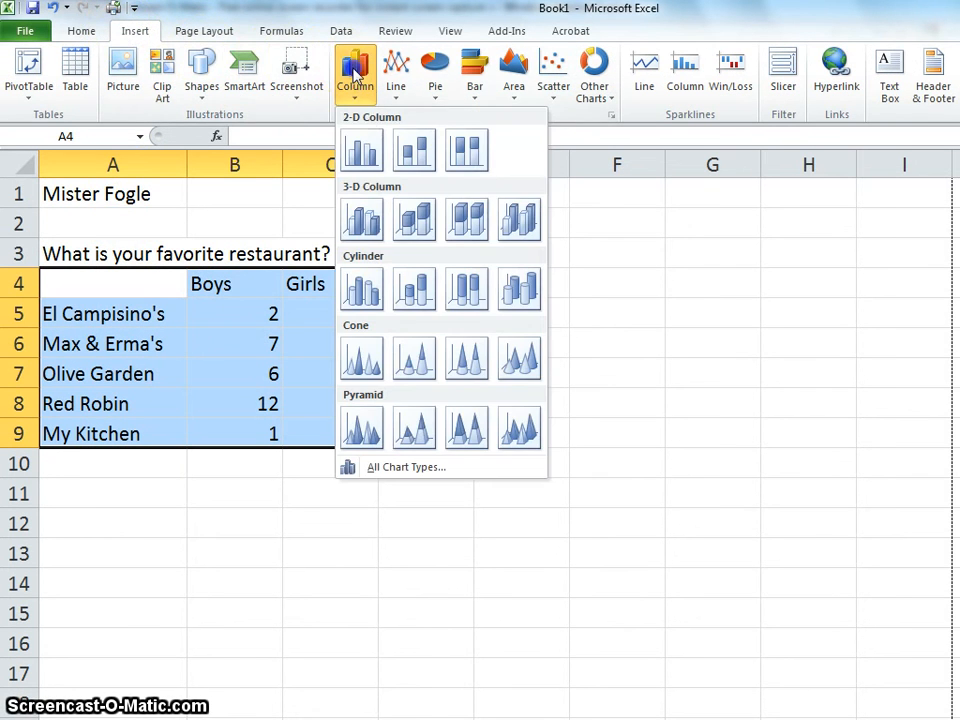
left_click(362, 150)
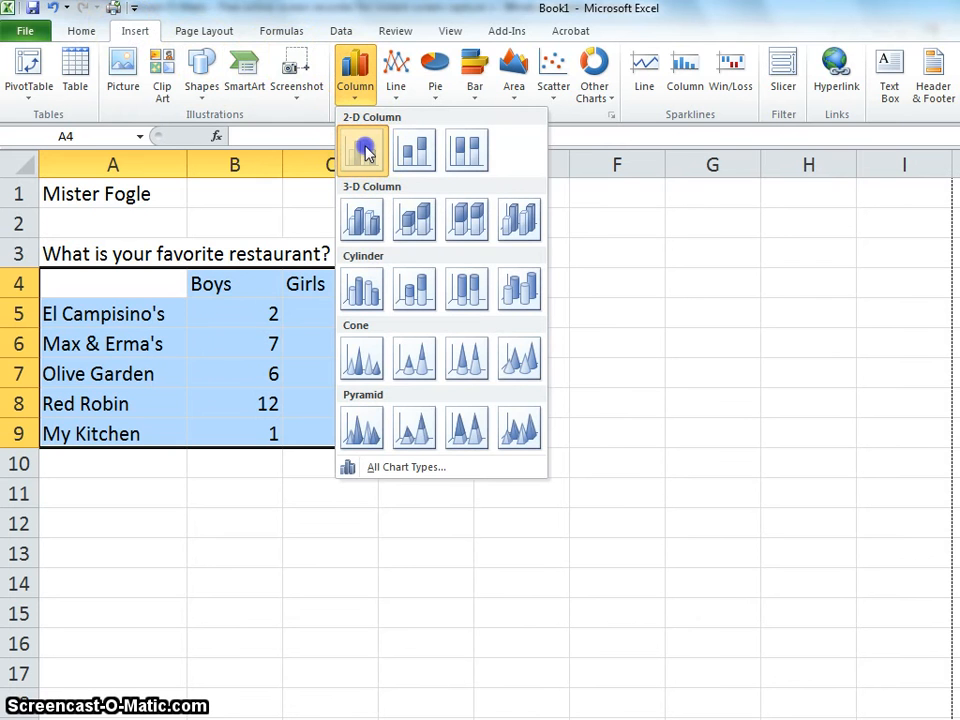
Move the chart up and left to start near row 3, and apply the layout with a chart title, both axis titles and a side legend.
left_click_drag(944, 393, 823, 328)
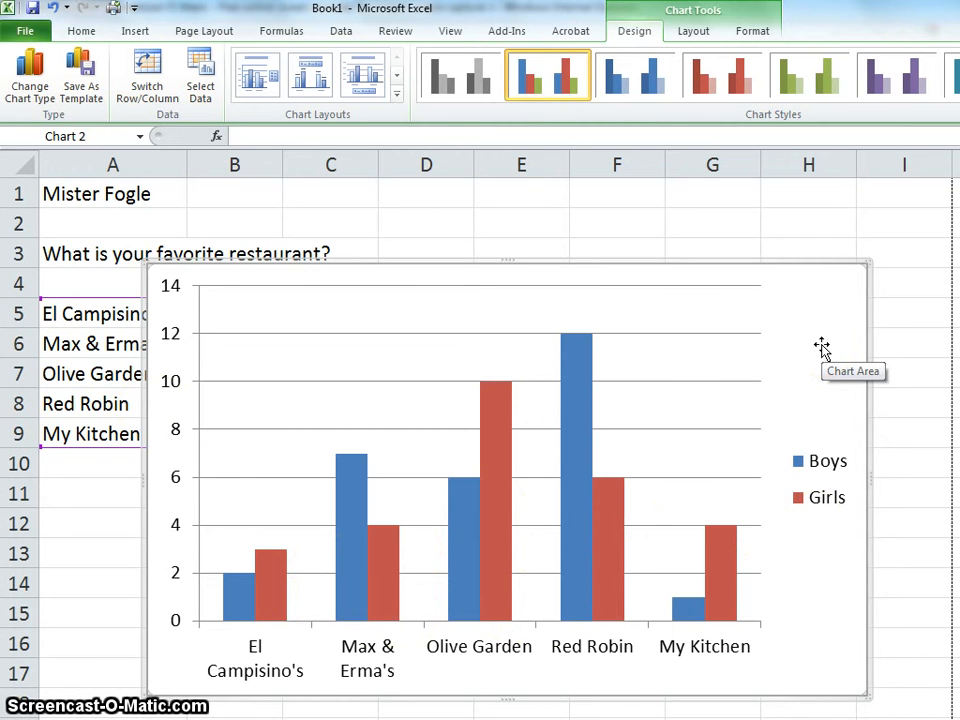
left_click_drag(821, 346, 825, 330)
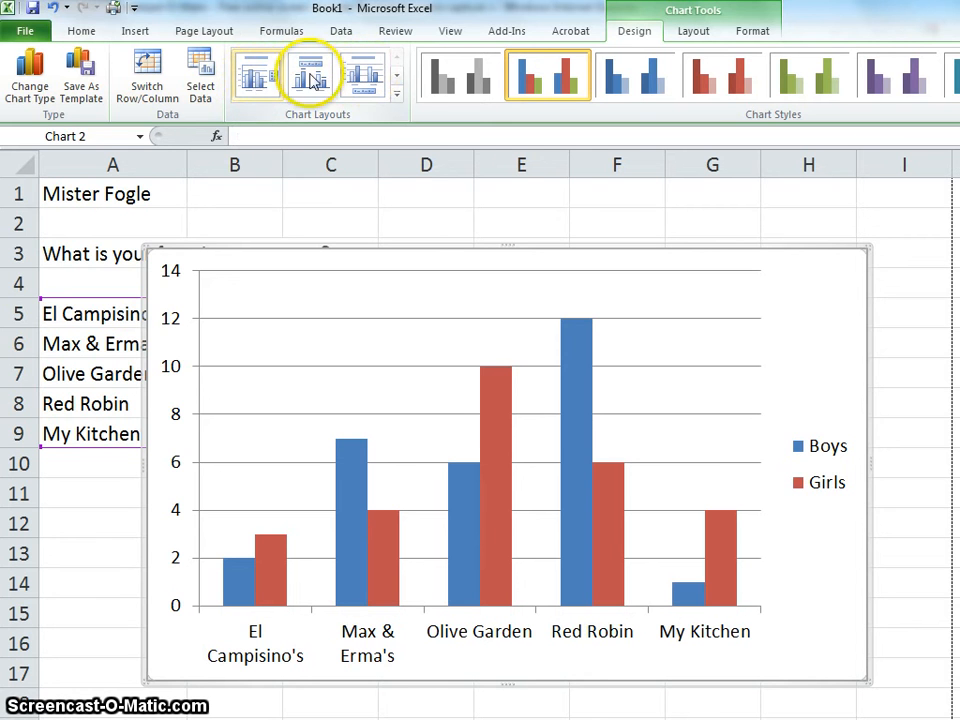
left_click(396, 94)
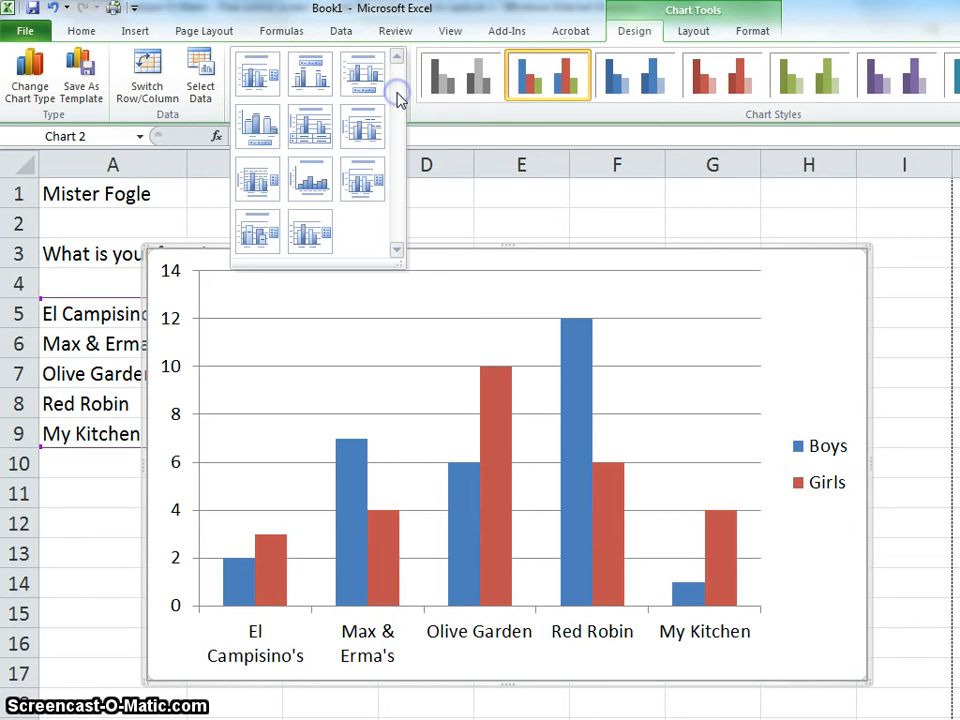
left_click(362, 186)
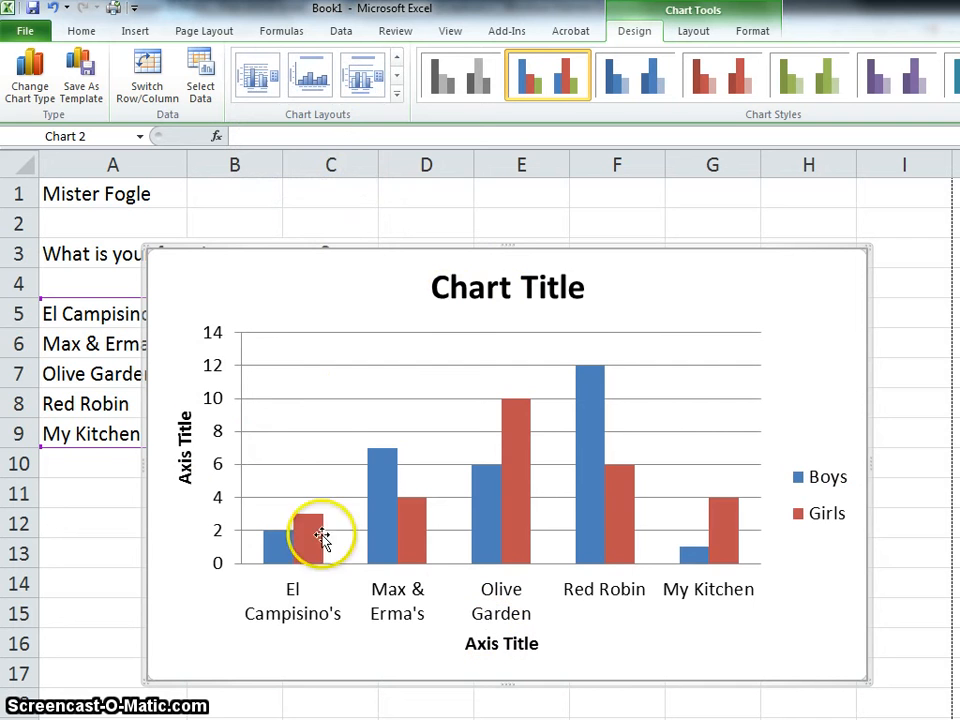
Replace the placeholder chart title with "What is your favorite restaurant?".
left_click(486, 288)
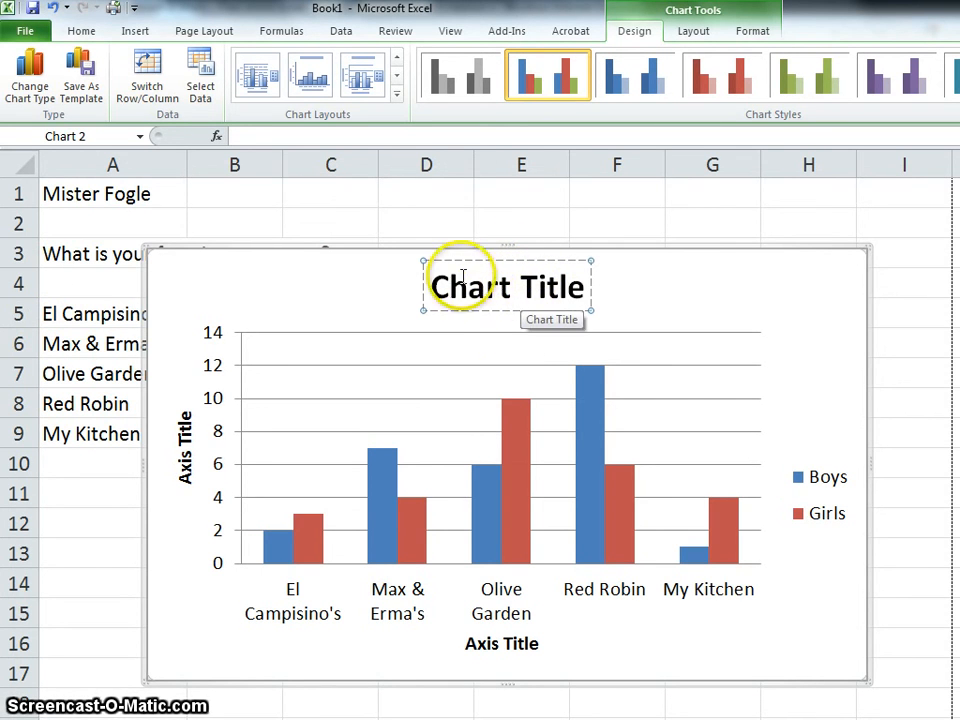
left_click_drag(439, 287, 549, 287)
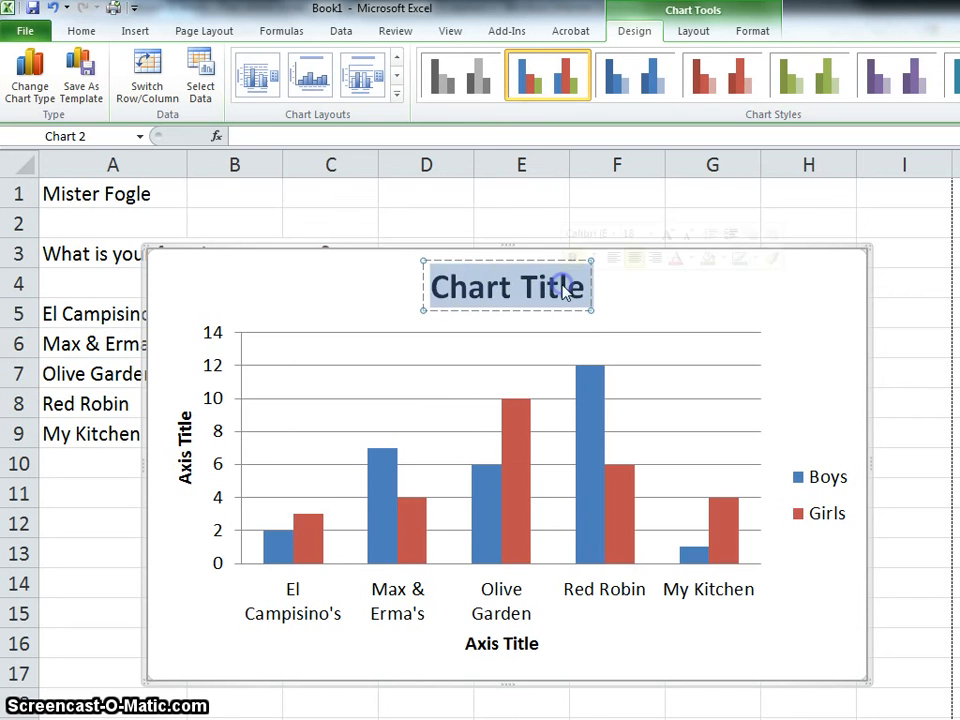
left_click(484, 296)
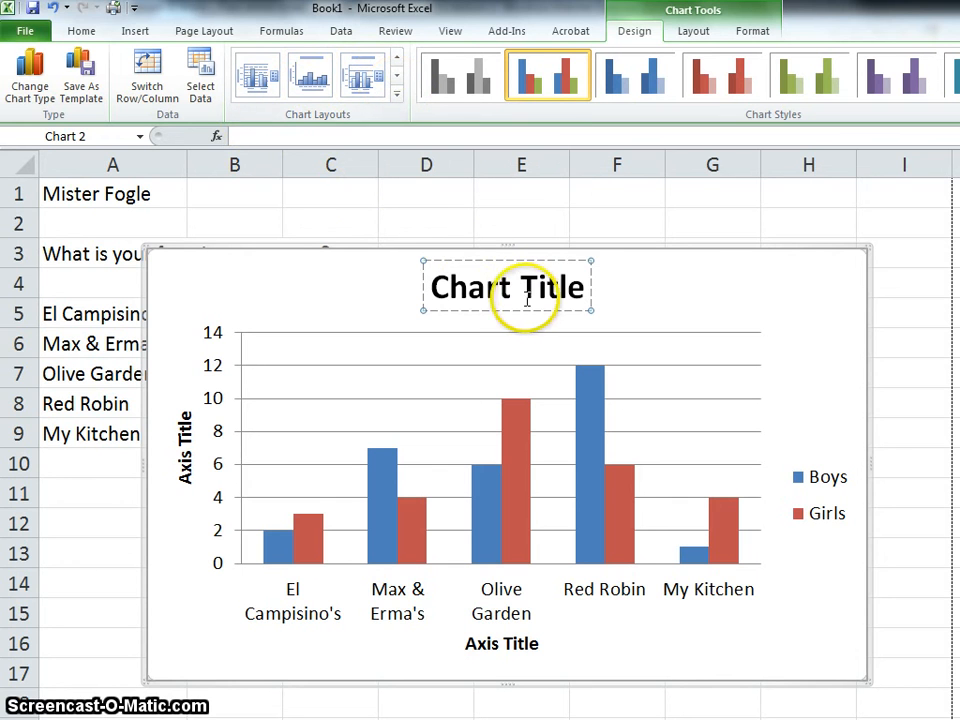
left_click_drag(430, 287, 579, 287)
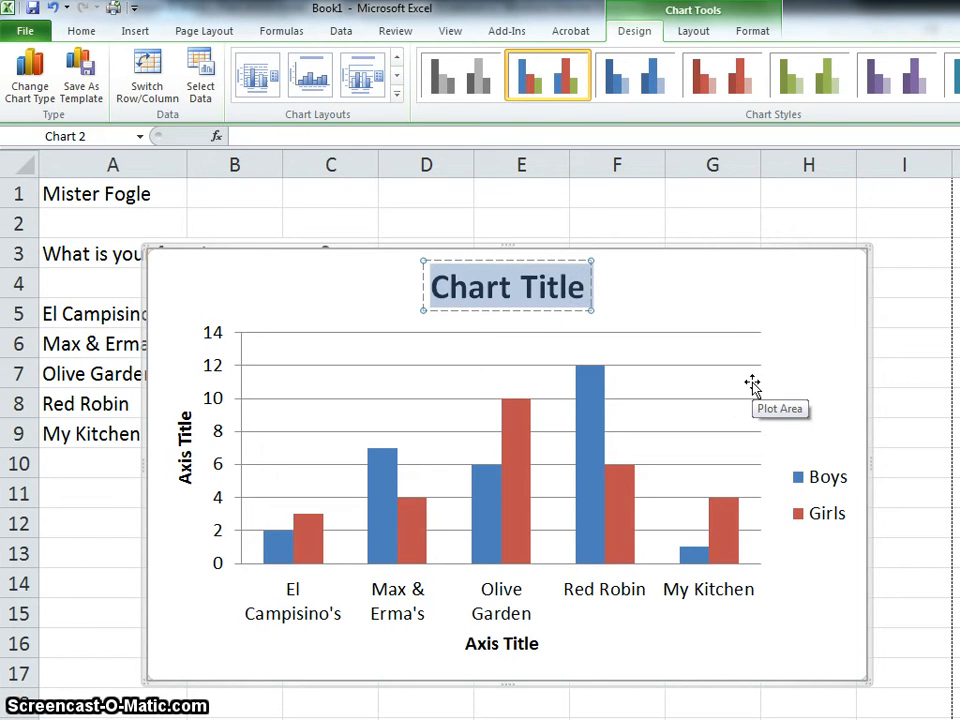
type("Wha")
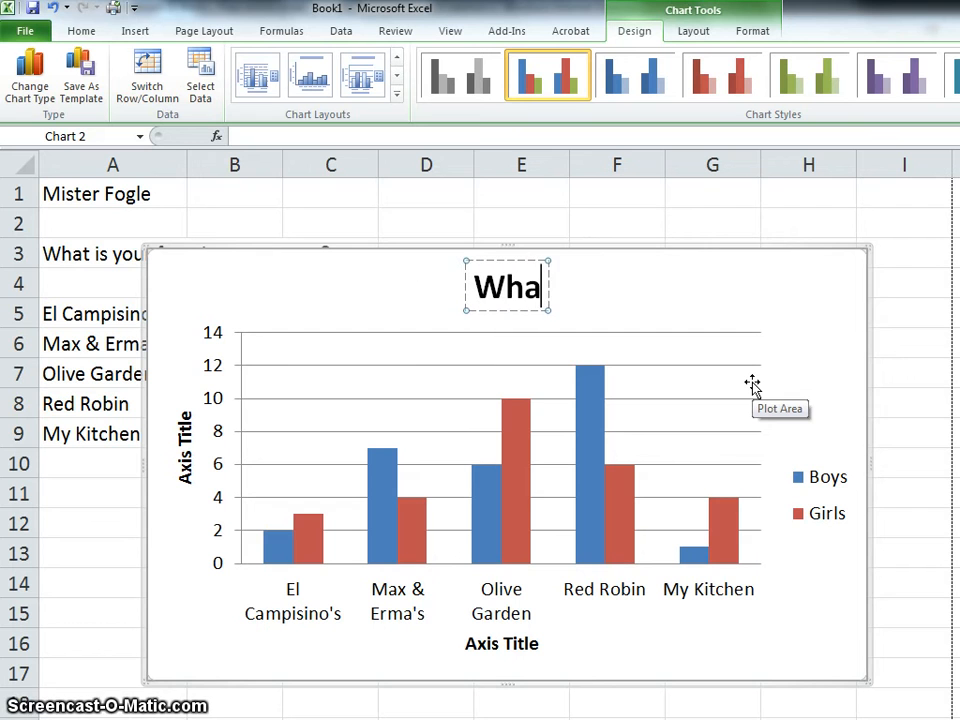
type("t ")
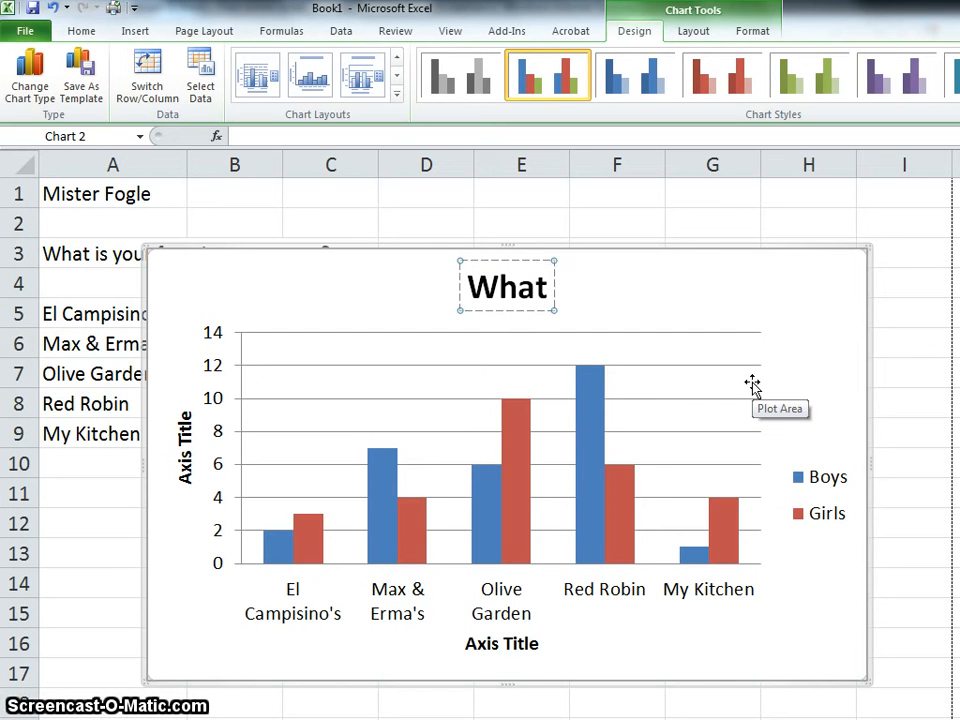
type("is you")
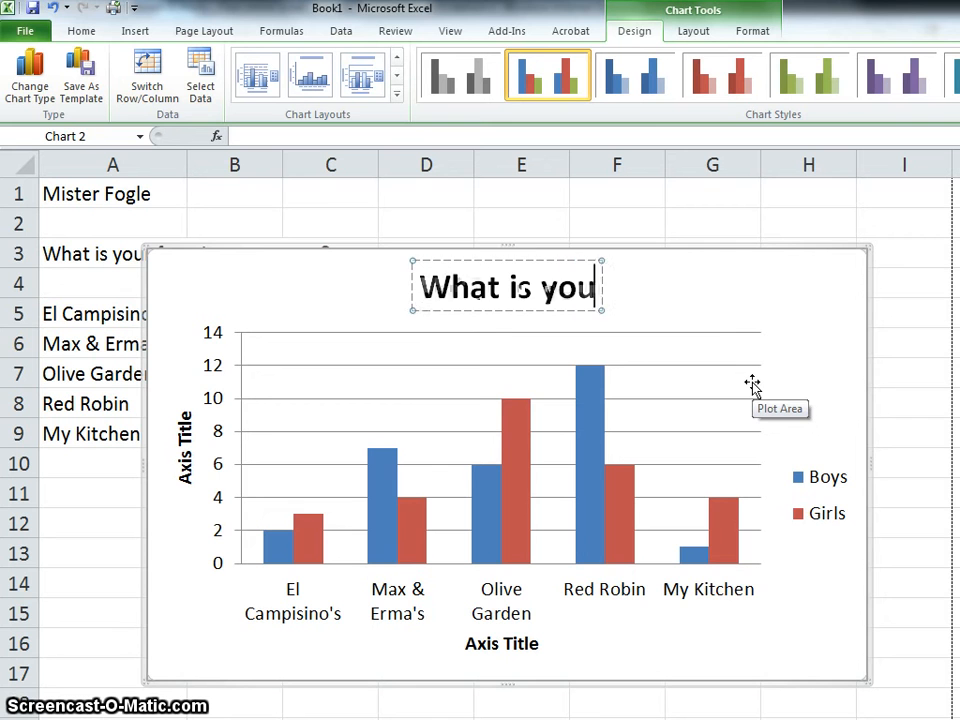
type("r f")
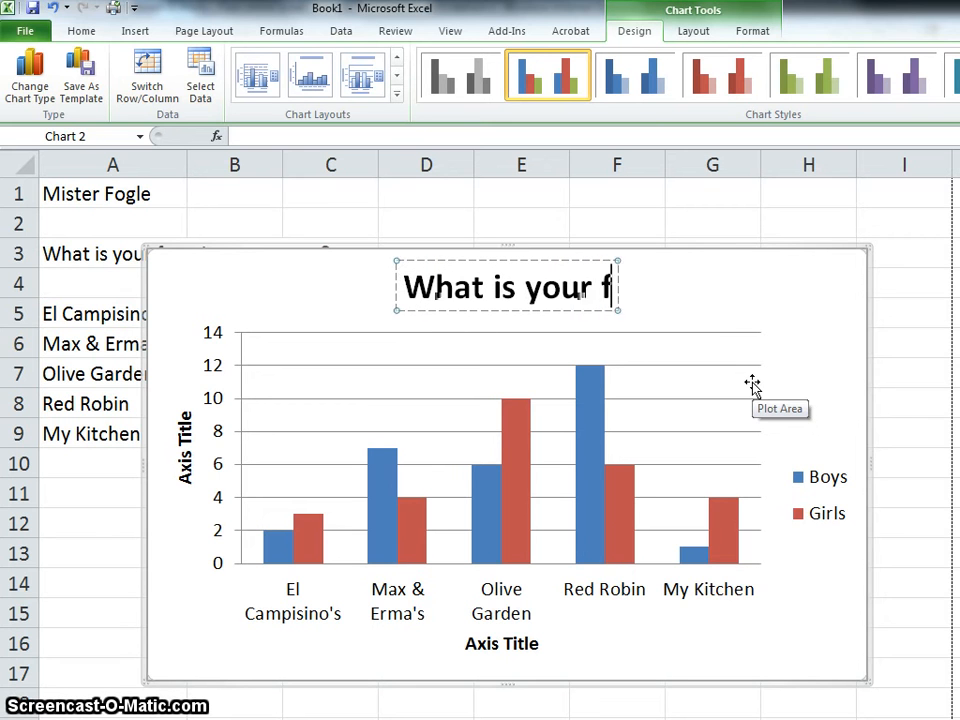
type("avorite")
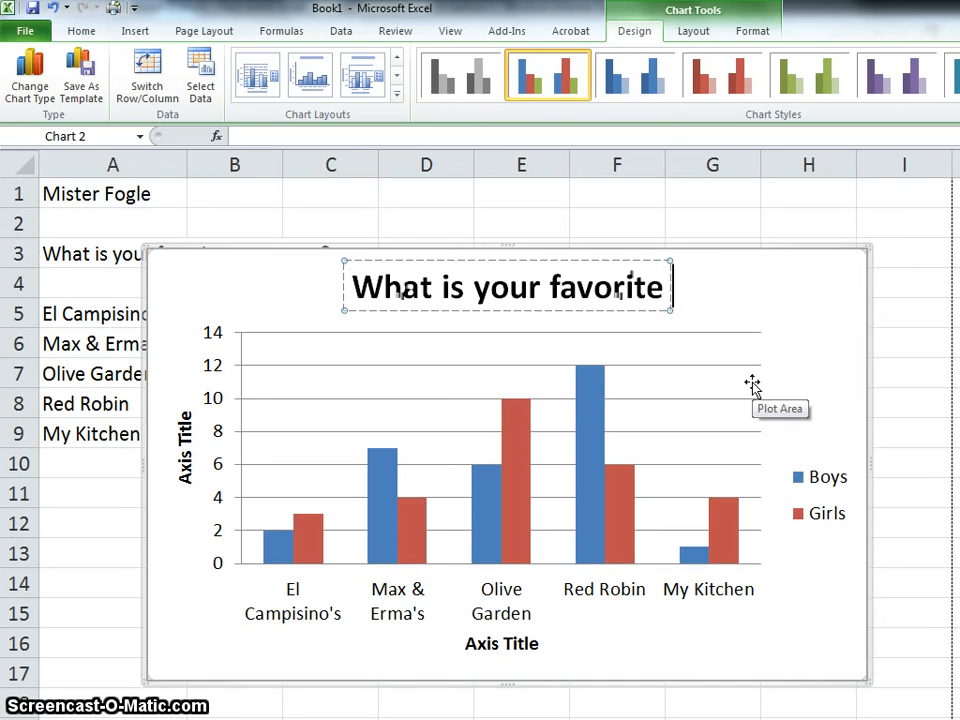
type(" rest")
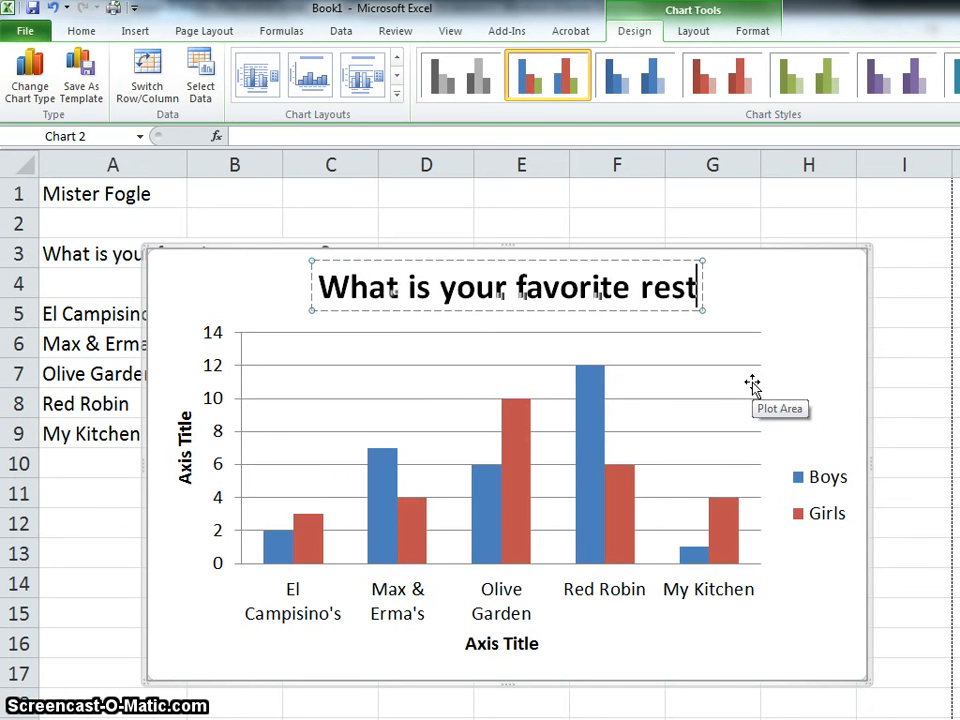
type("a")
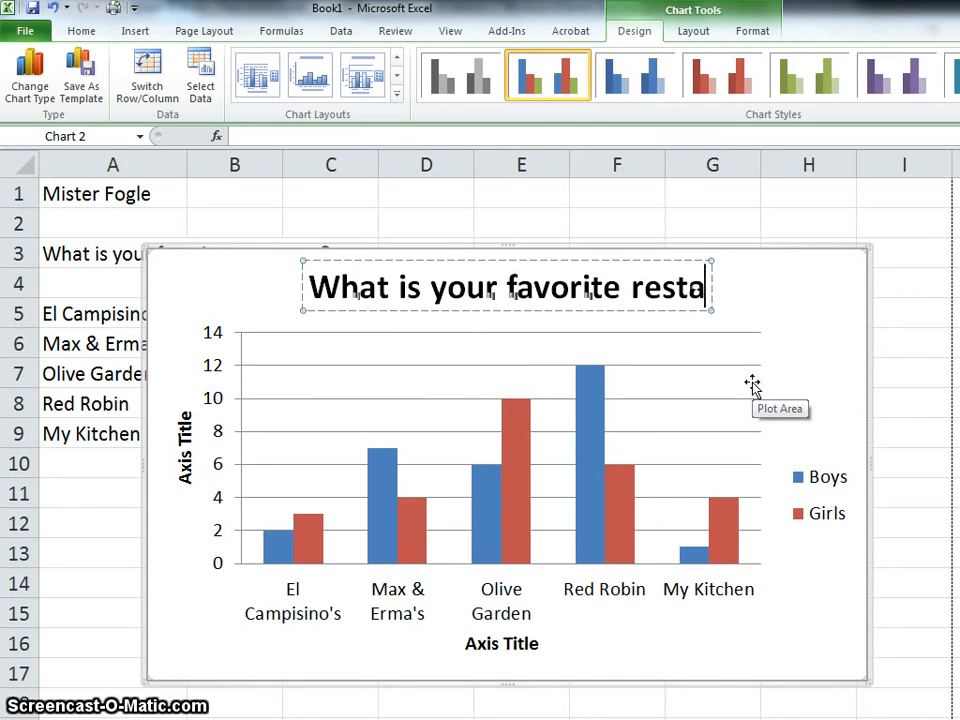
type("urant?")
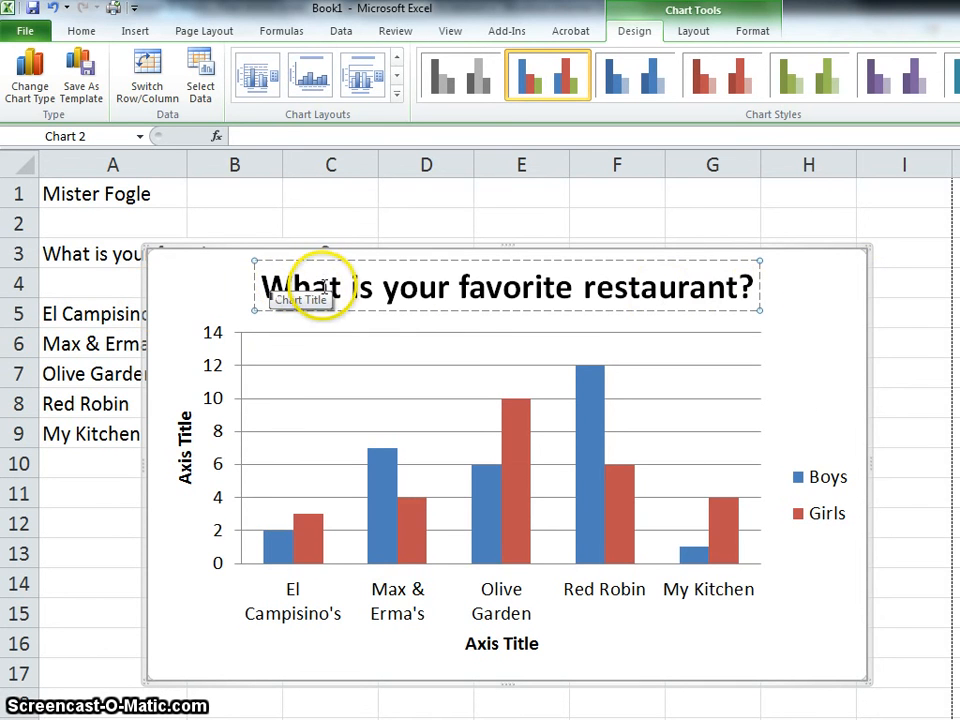
Change the vertical axis title to "Number of Students".
left_click(181, 440)
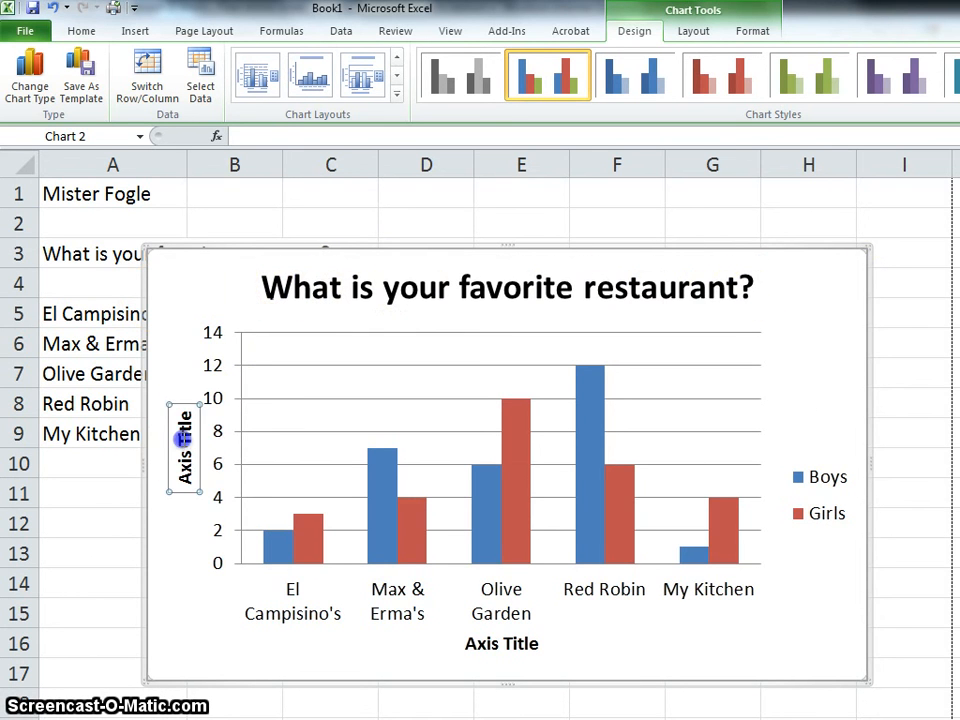
left_click(180, 440)
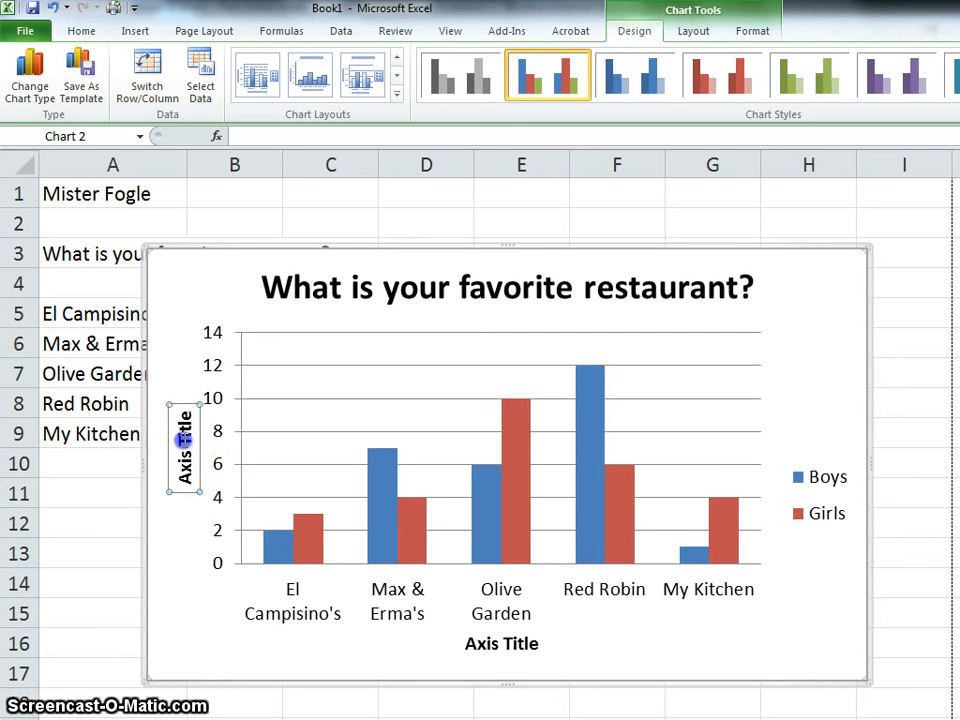
left_click(184, 437)
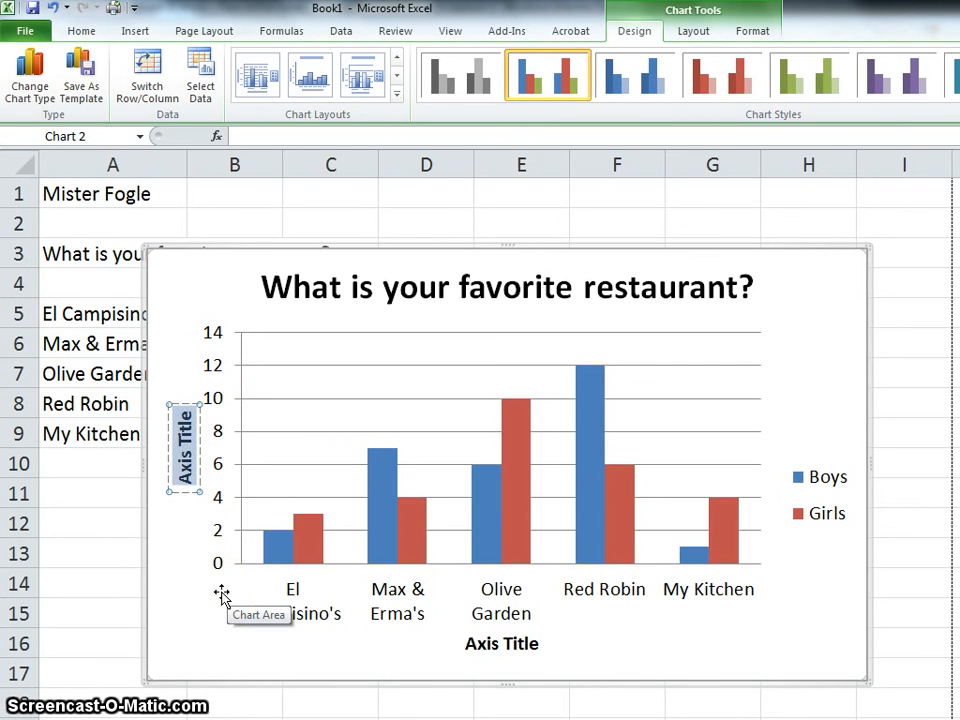
type("Number o")
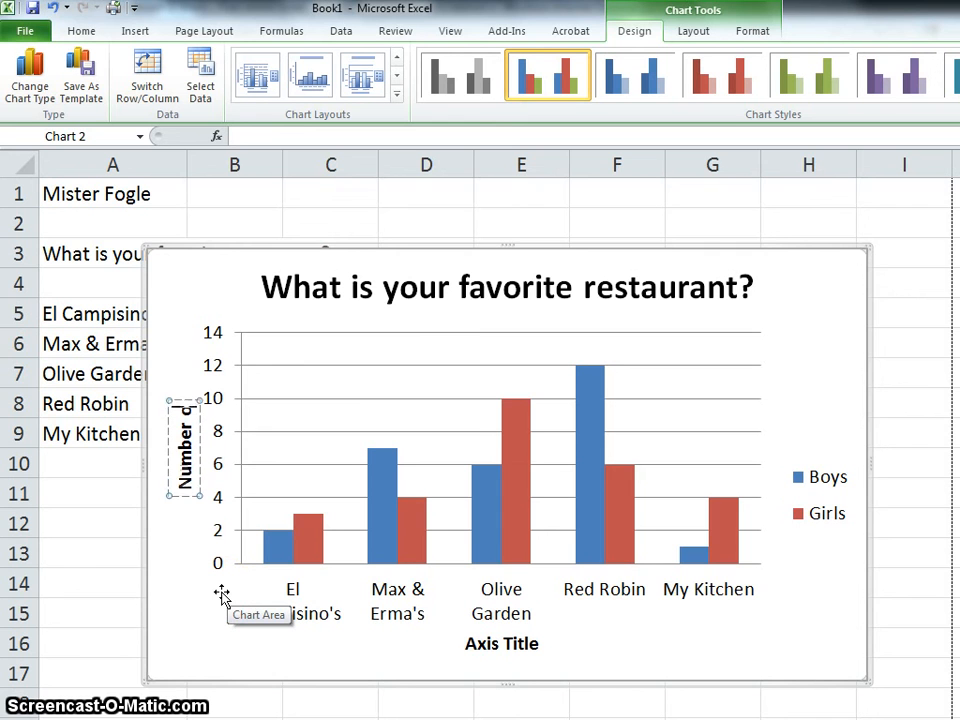
type("f Students")
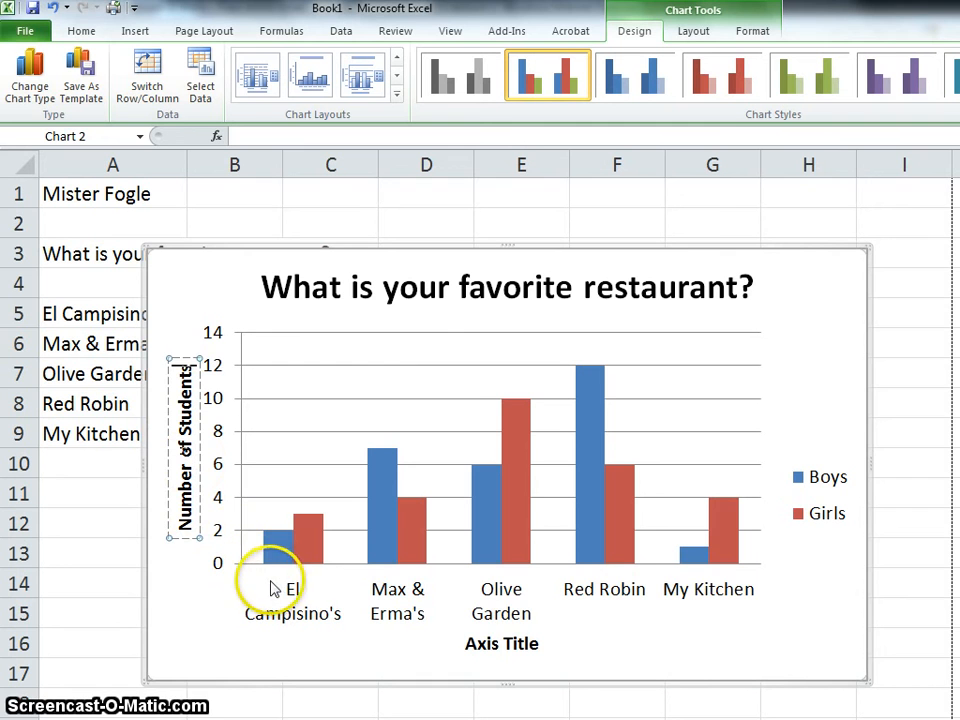
Change the horizontal axis title to "Restaurants" and finish editing the text.
left_click(490, 640)
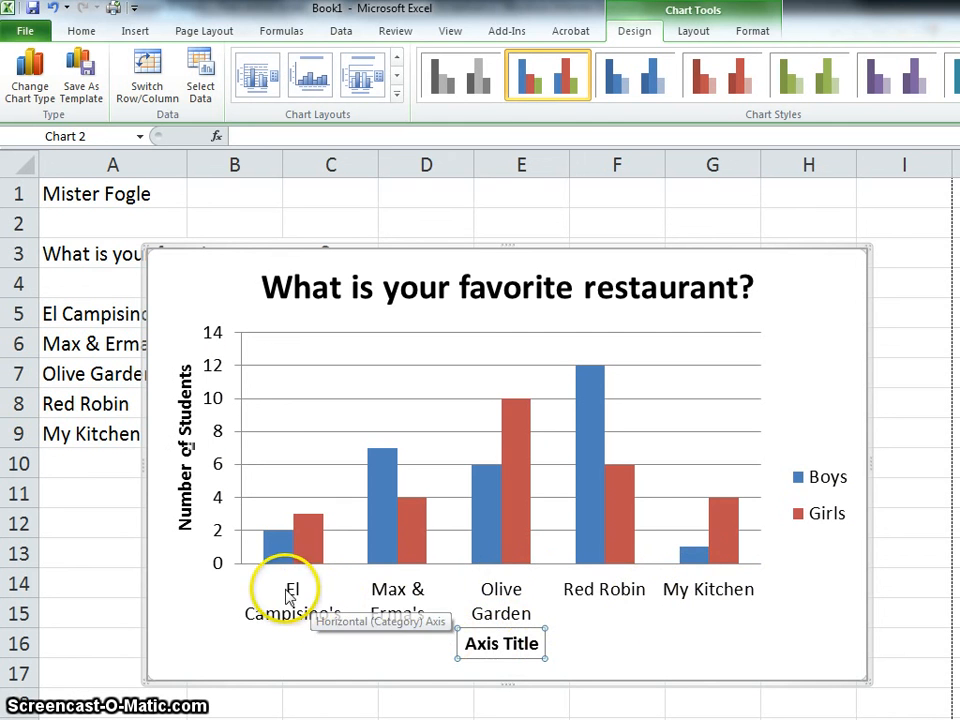
left_click_drag(463, 644, 533, 643)
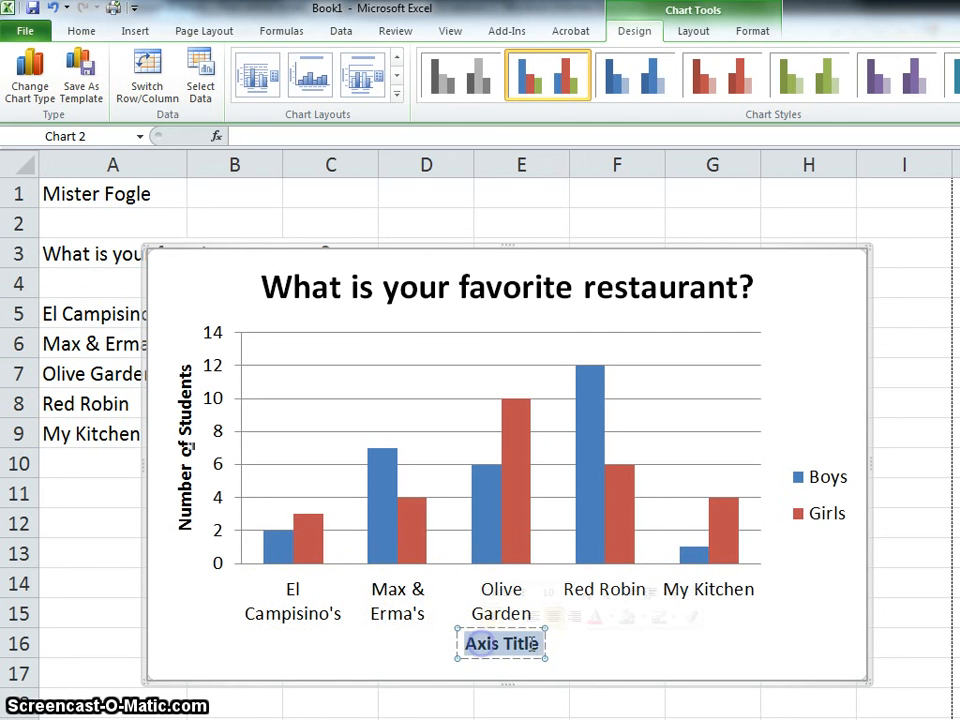
type("Restaurants")
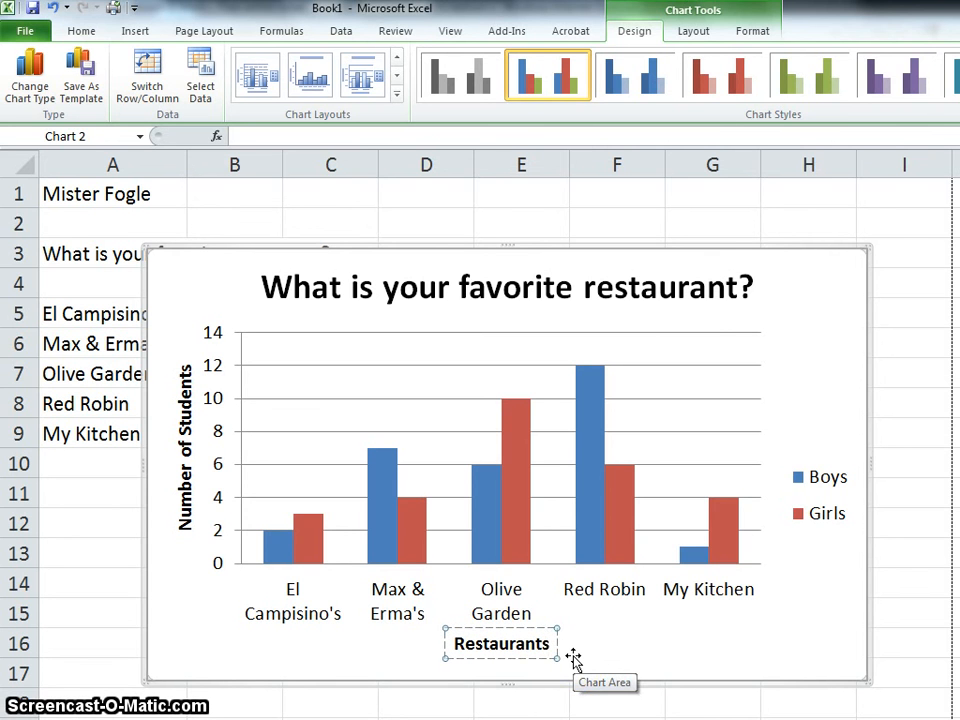
left_click(591, 647)
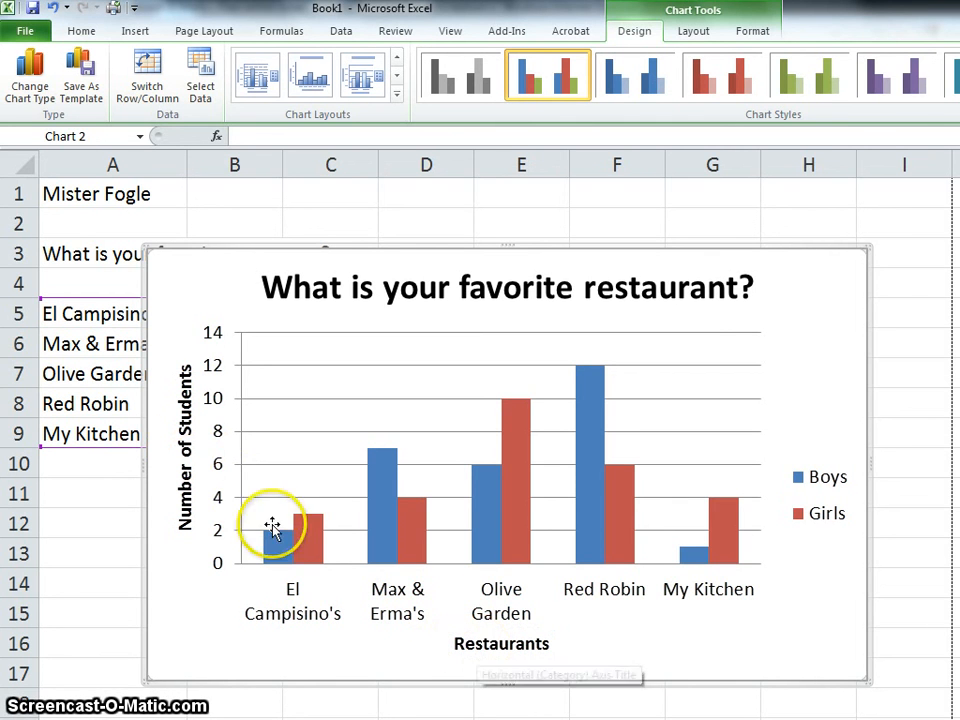
left_click(182, 484)
left_click(473, 646)
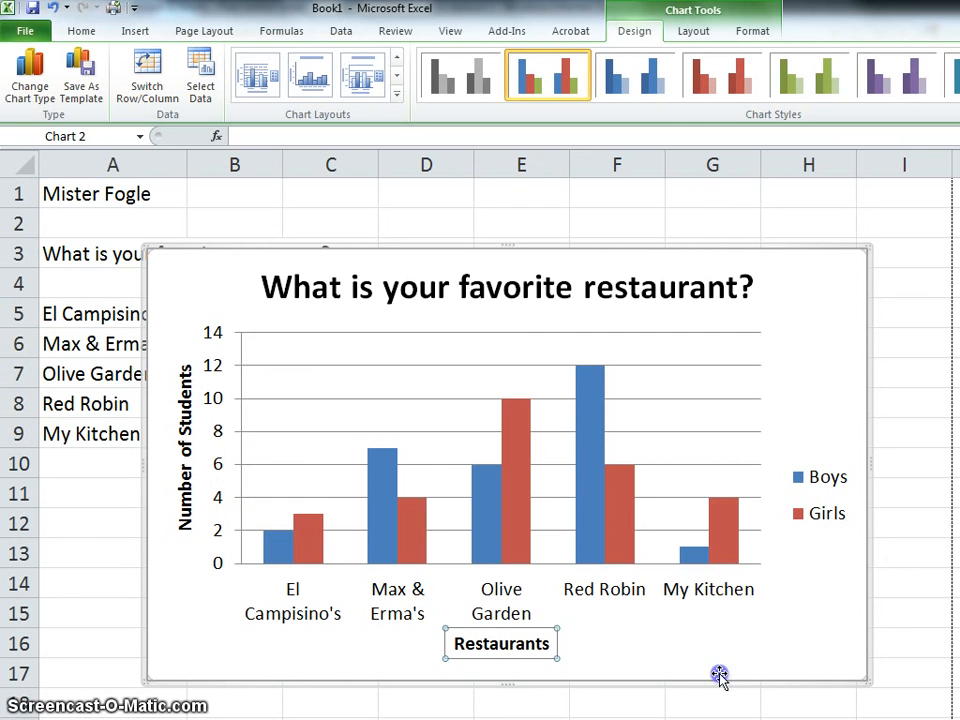
left_click(489, 375)
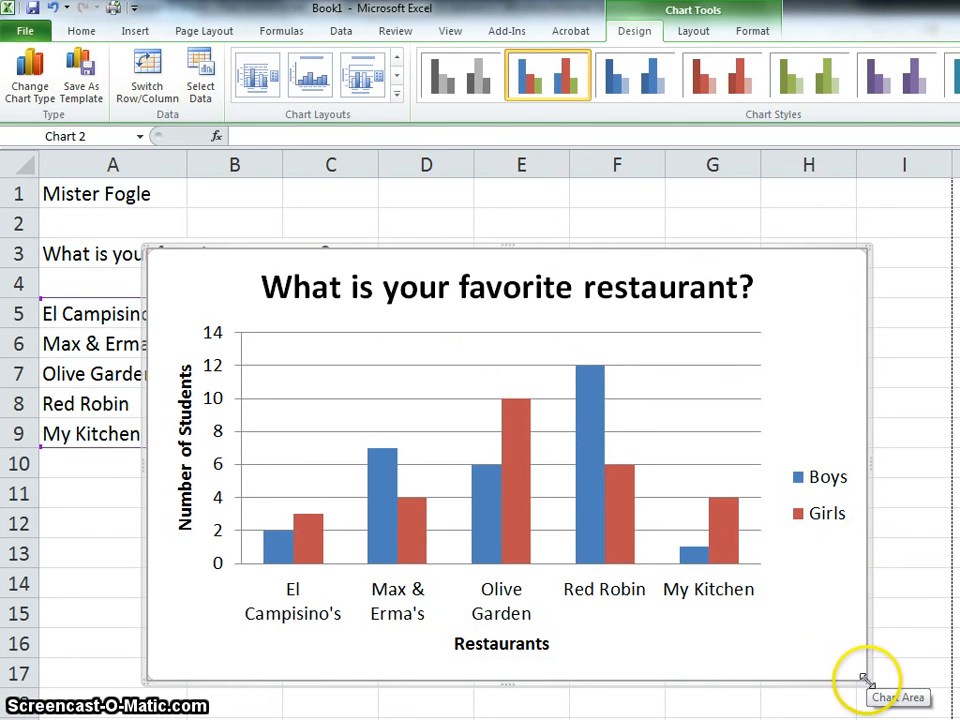
Shrink the chart to about five columns wide and move it directly below the survey table, starting at row 10 in column A.
left_click_drag(864, 682, 680, 541)
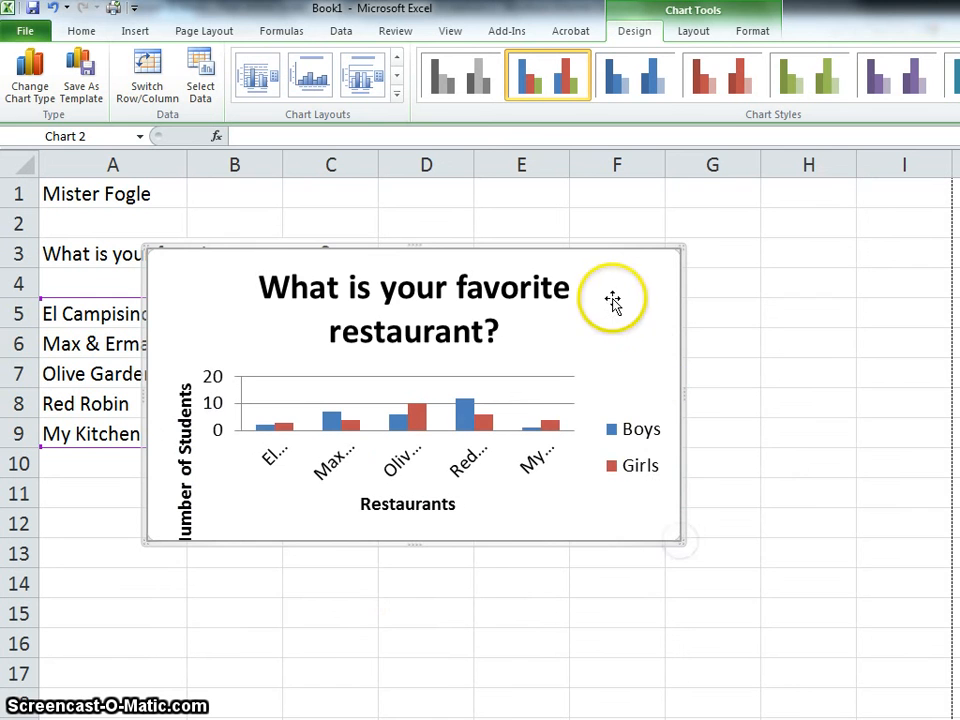
left_click_drag(614, 362, 519, 509)
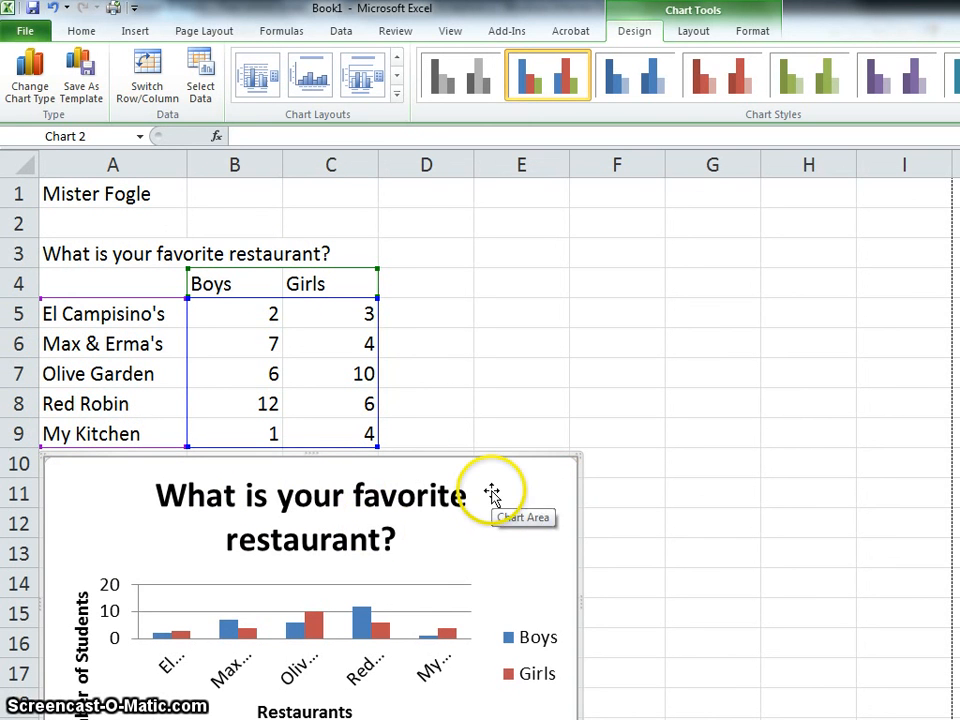
left_click(532, 520)
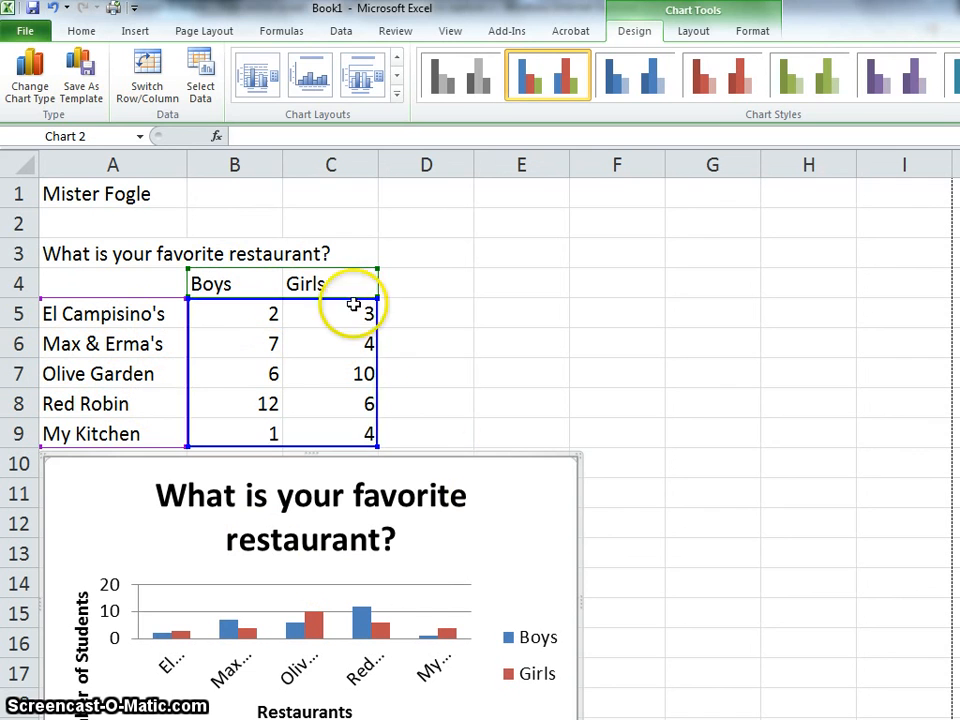
Deselect the chart and select cell A1, which holds the student's name.
left_click(441, 219)
left_click(675, 223)
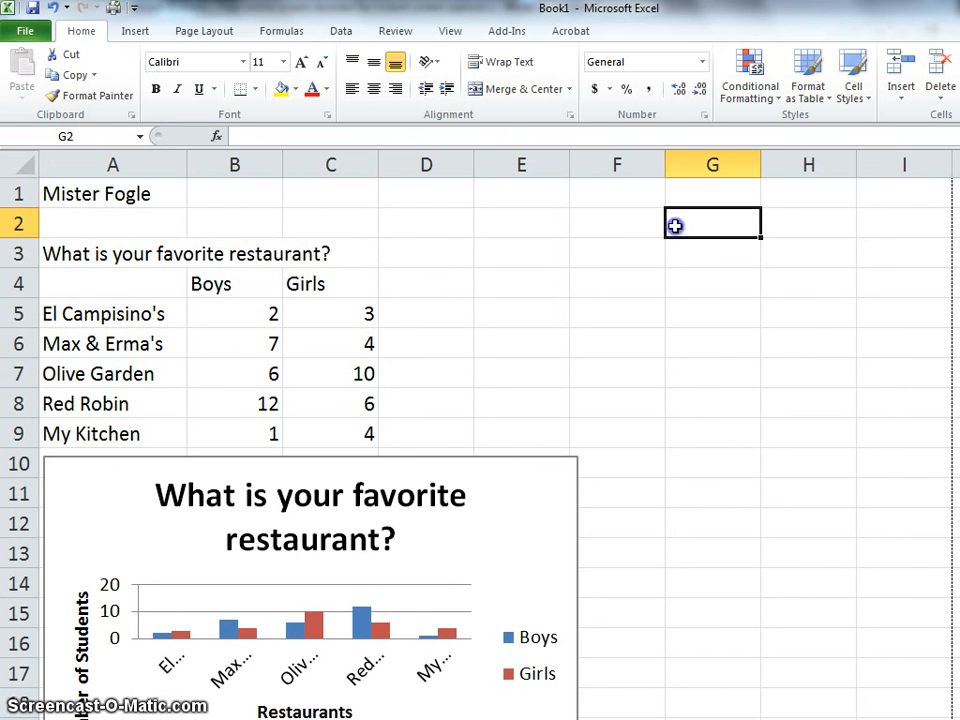
left_click(130, 213)
left_click(83, 195)
left_click(636, 336)
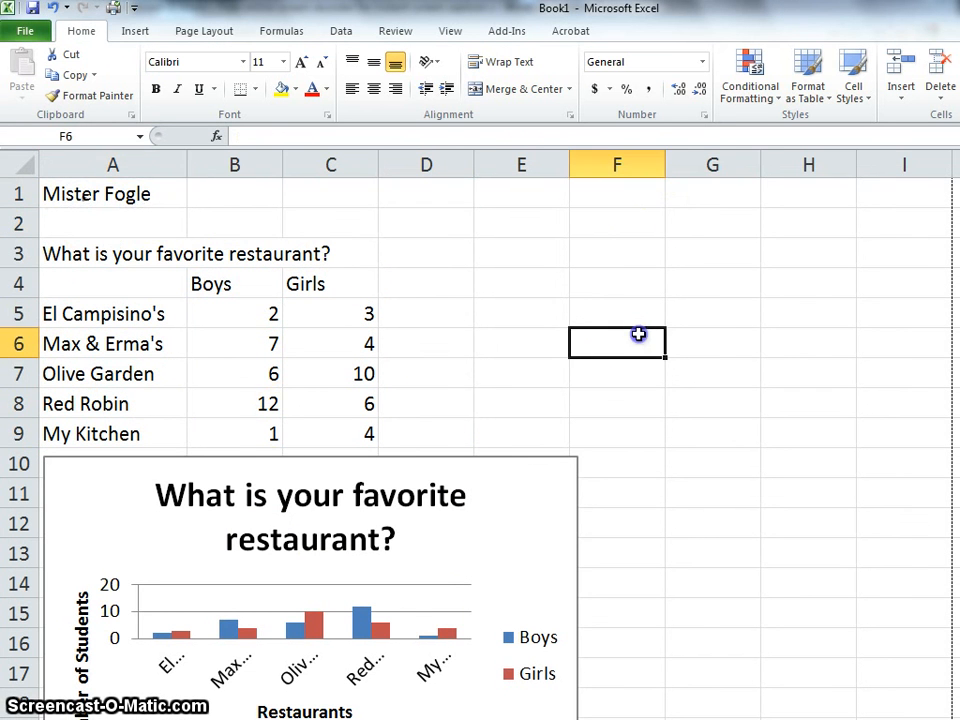
left_click(140, 196)
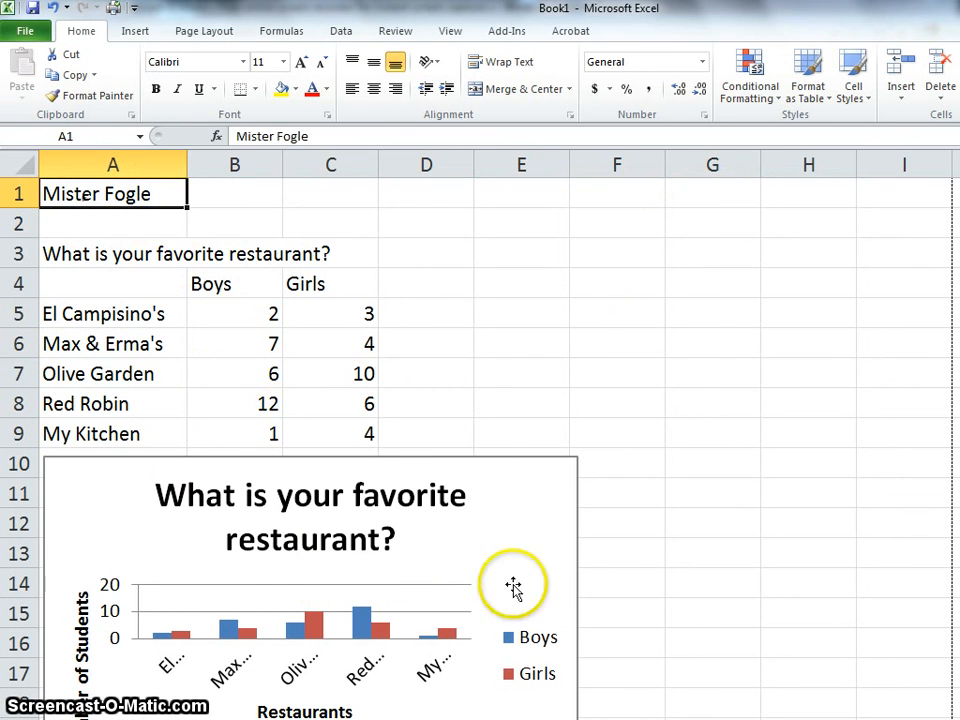
Check the print preview of the active sheet with the name, table and chart, and return to the worksheet.
left_click(20, 31)
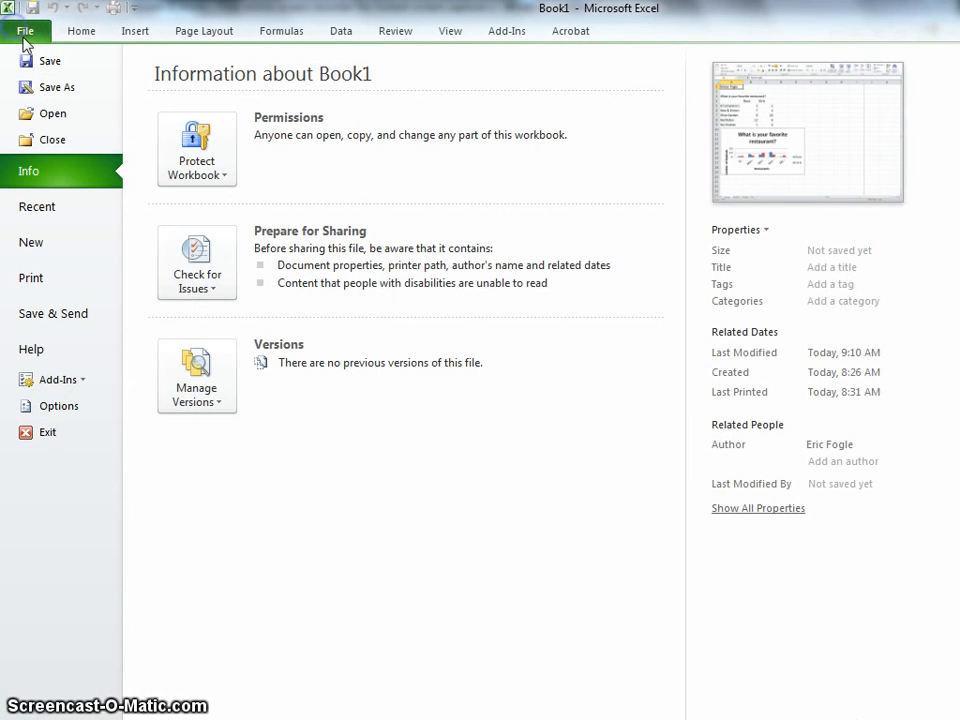
left_click(46, 284)
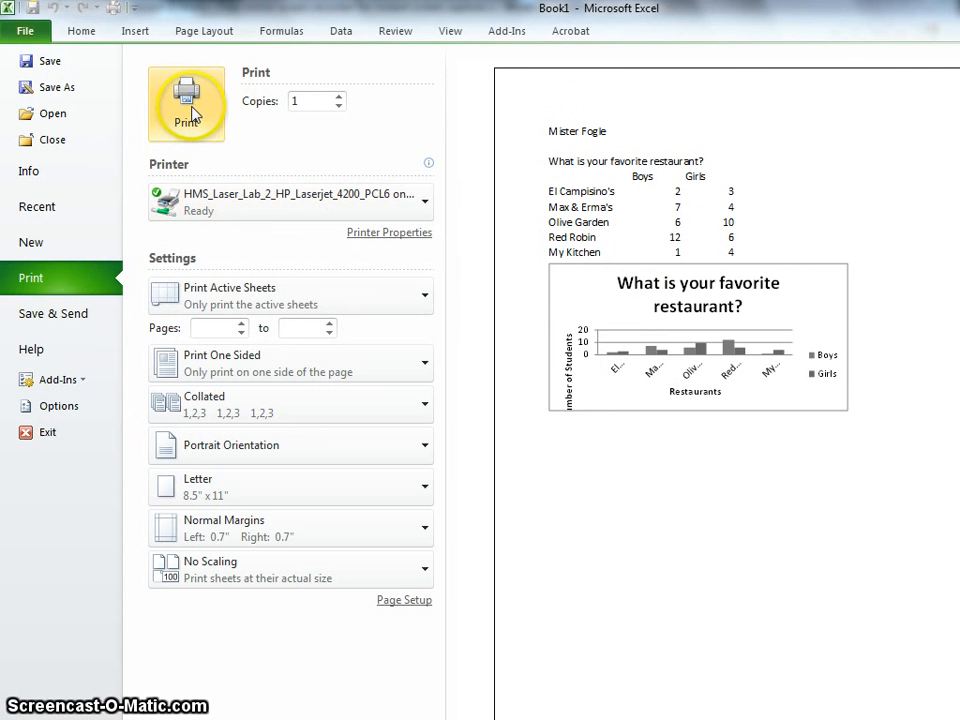
left_click(80, 31)
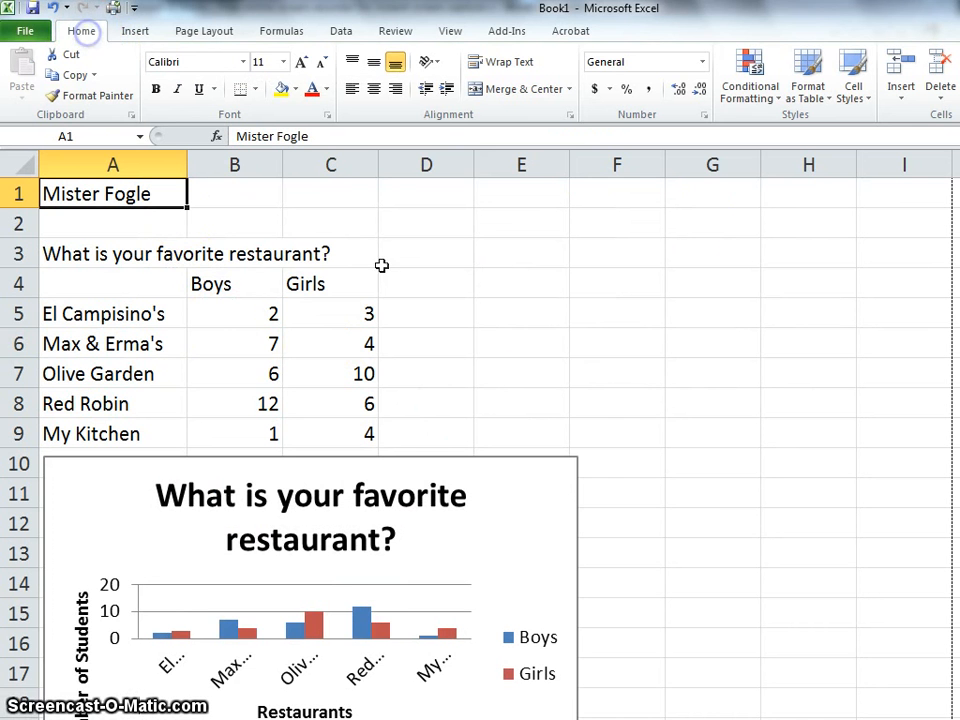